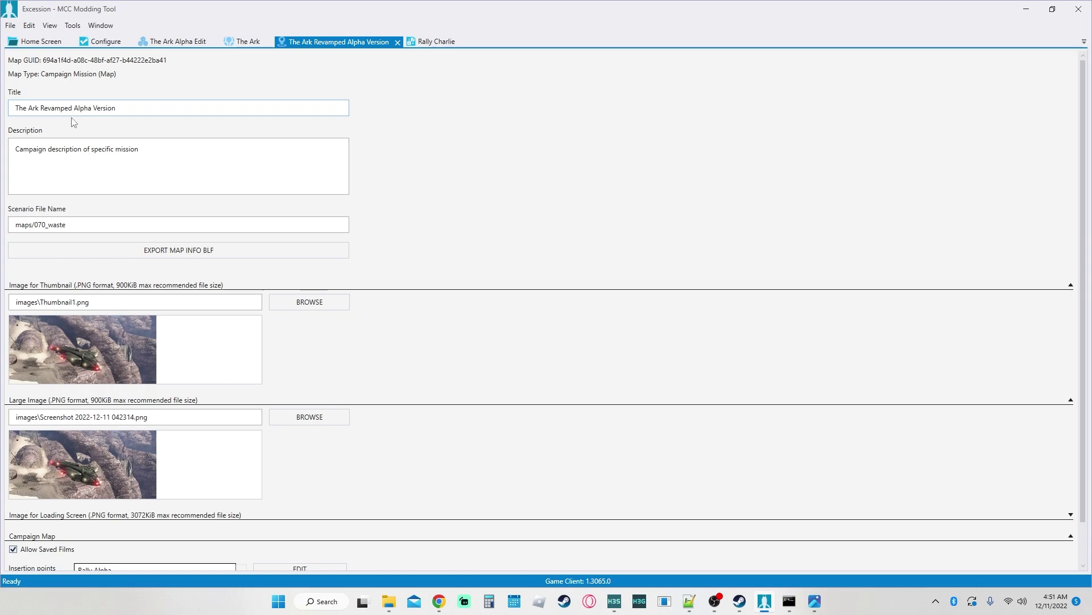
Check the scenario file name, look over The Ark and The Ark Alpha Edit tabs, then return Home
drag(69, 226, 16, 224)
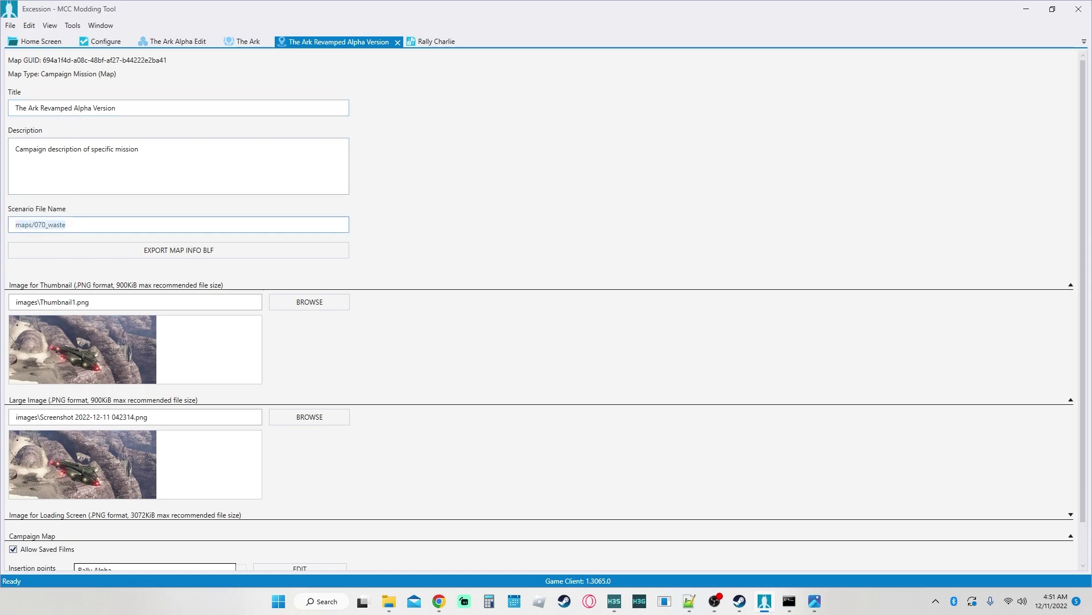
click(73, 225)
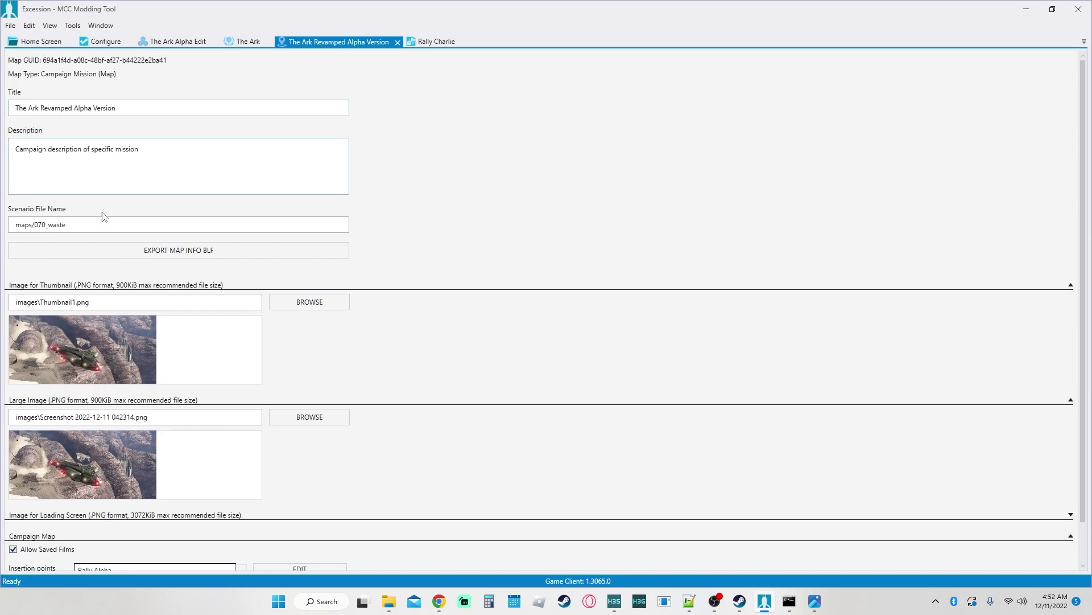
click(253, 45)
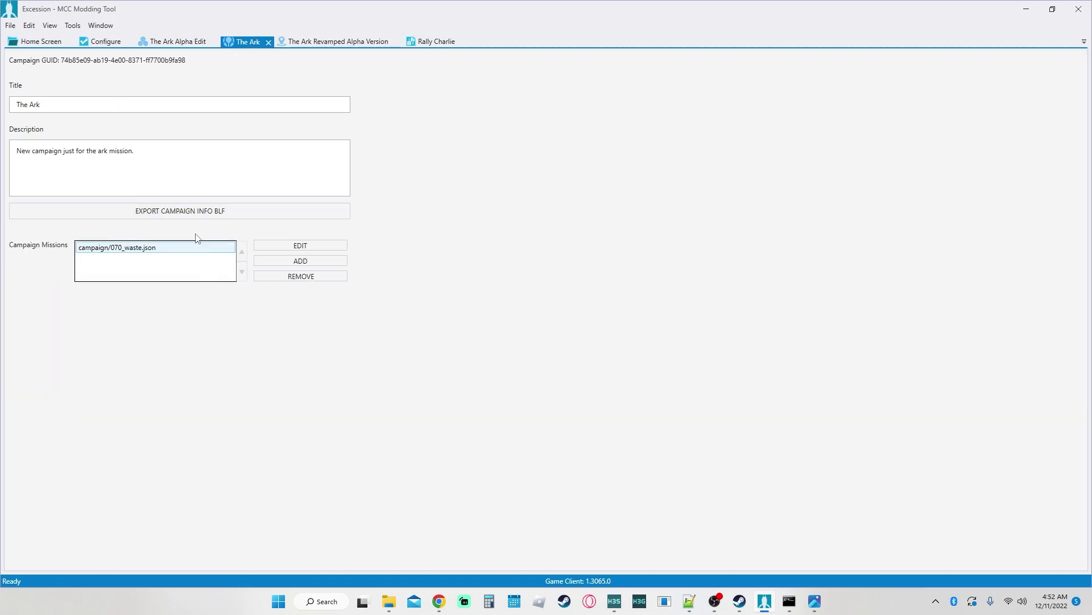
click(173, 43)
click(34, 43)
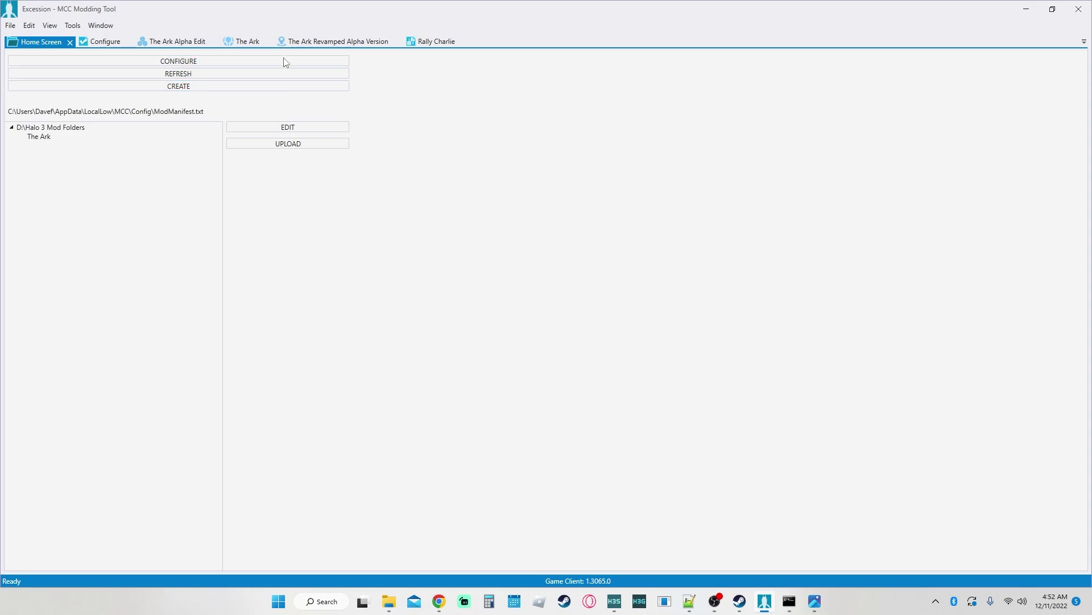
Refresh the mod folders, confirm closing the open tabs, and reopen The Ark's mod settings
click(180, 77)
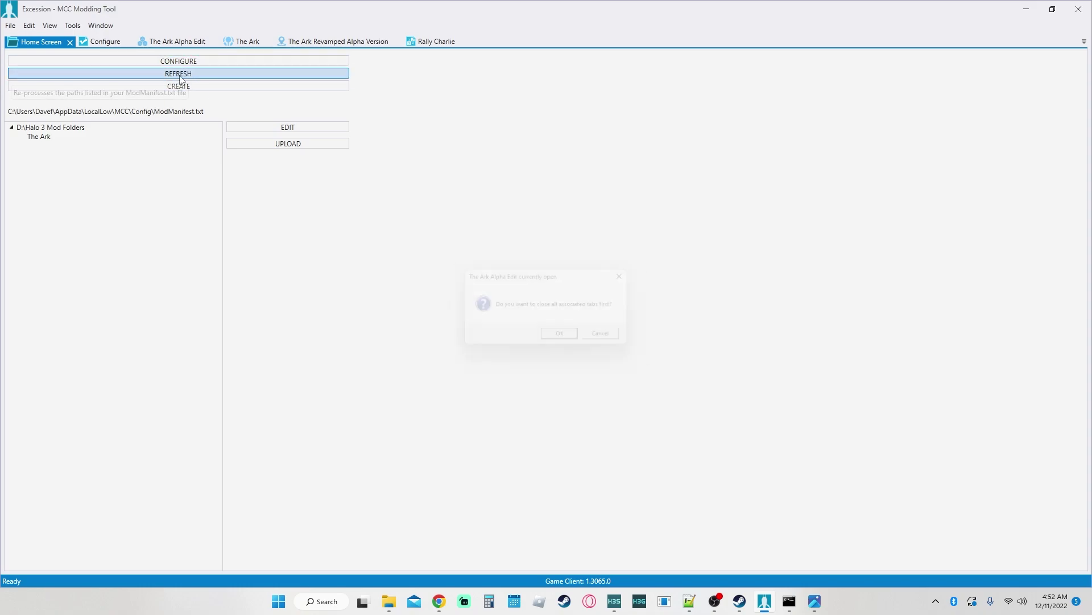
click(567, 339)
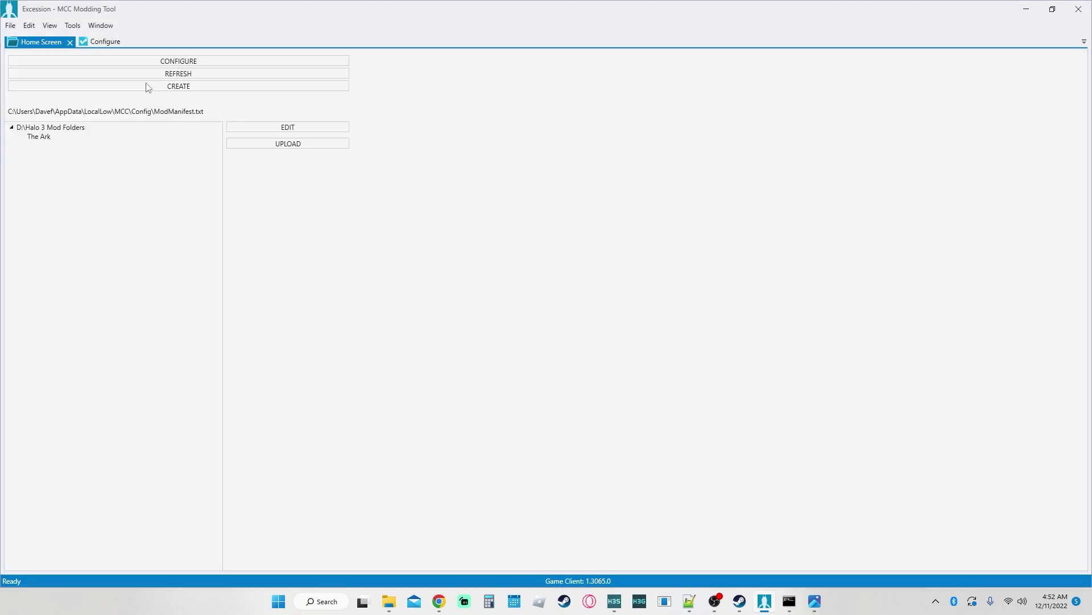
click(39, 137)
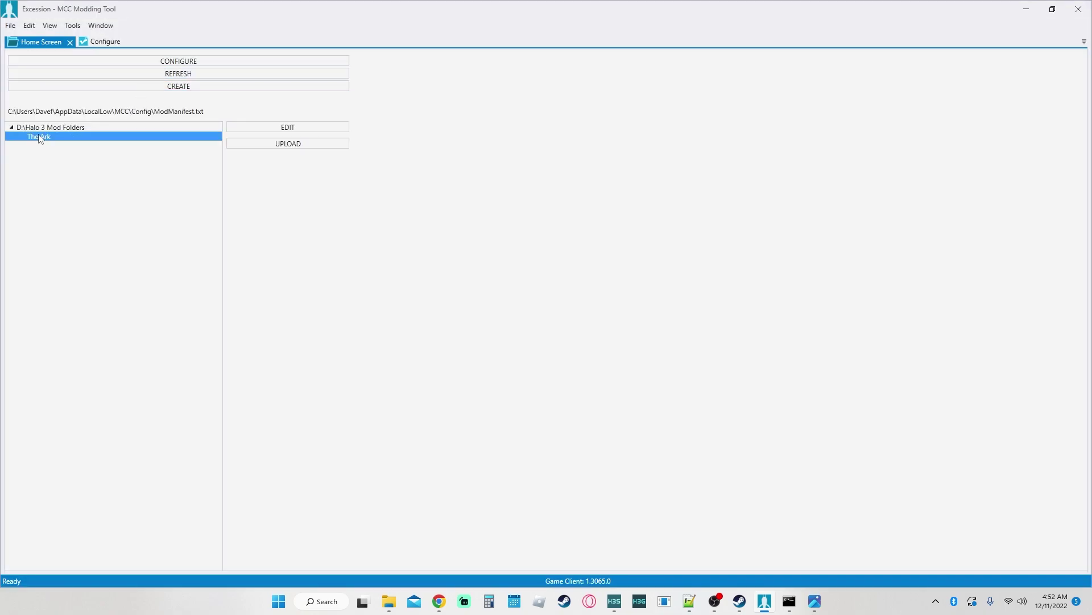
click(40, 138)
double_click(40, 140)
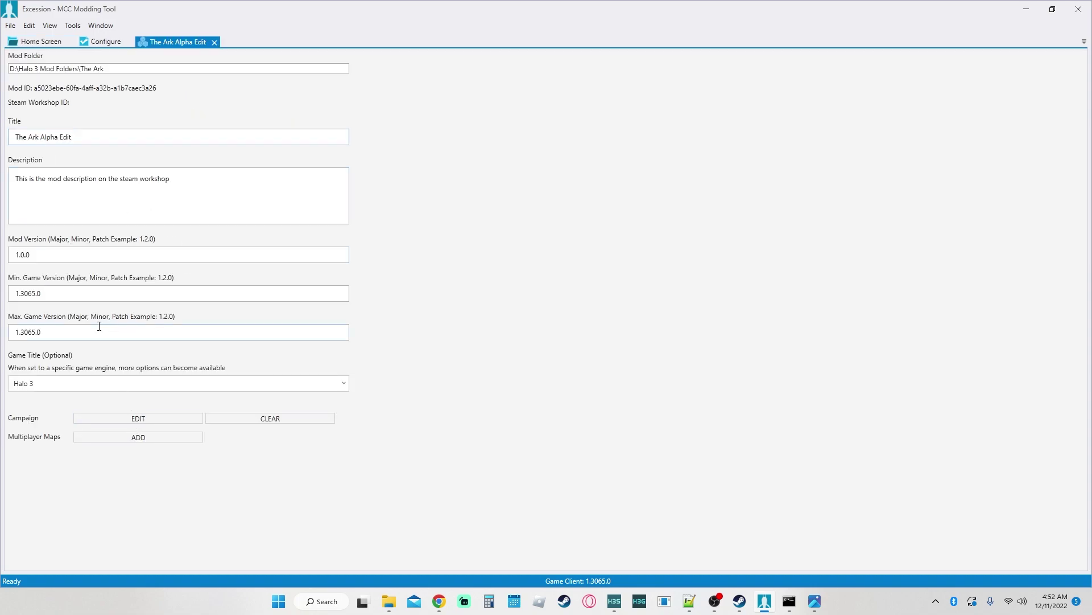
Open the campaign editor and the campaign/070_waste.json mission map, browse it, then return Home
click(86, 183)
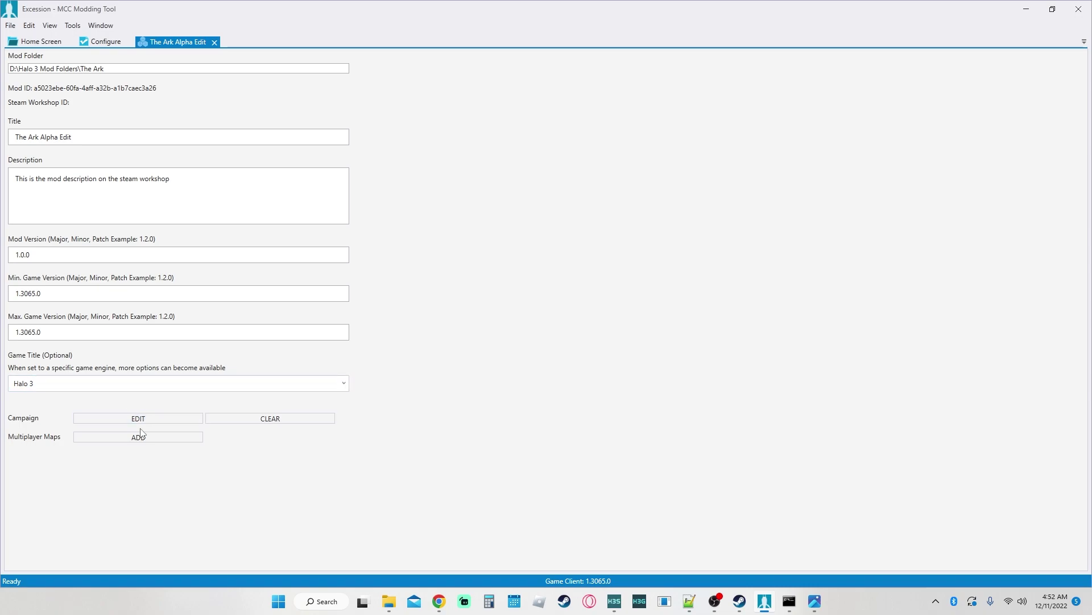
click(174, 420)
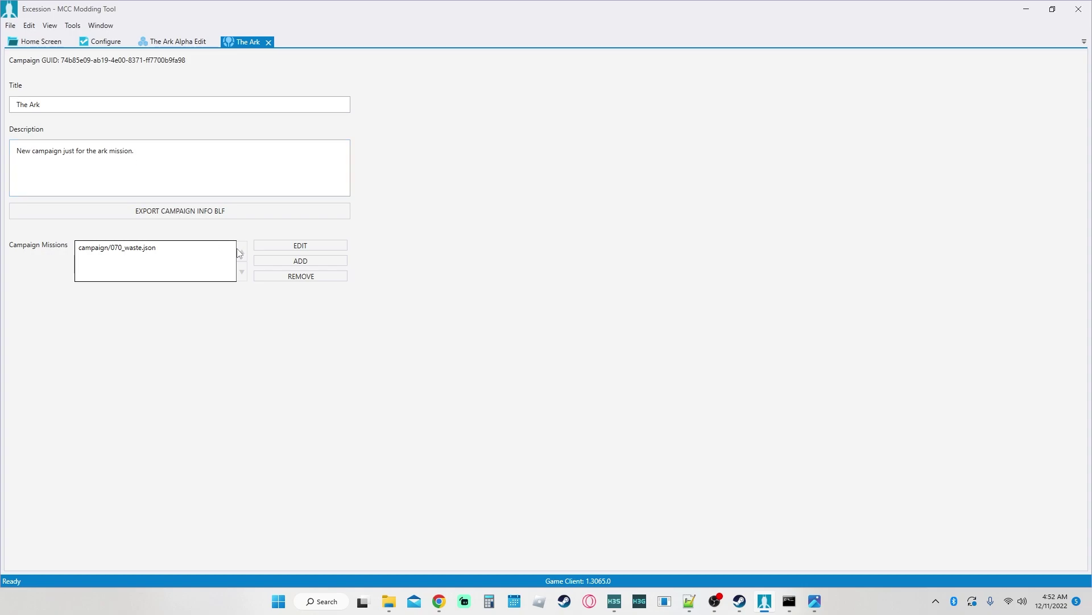
click(171, 251)
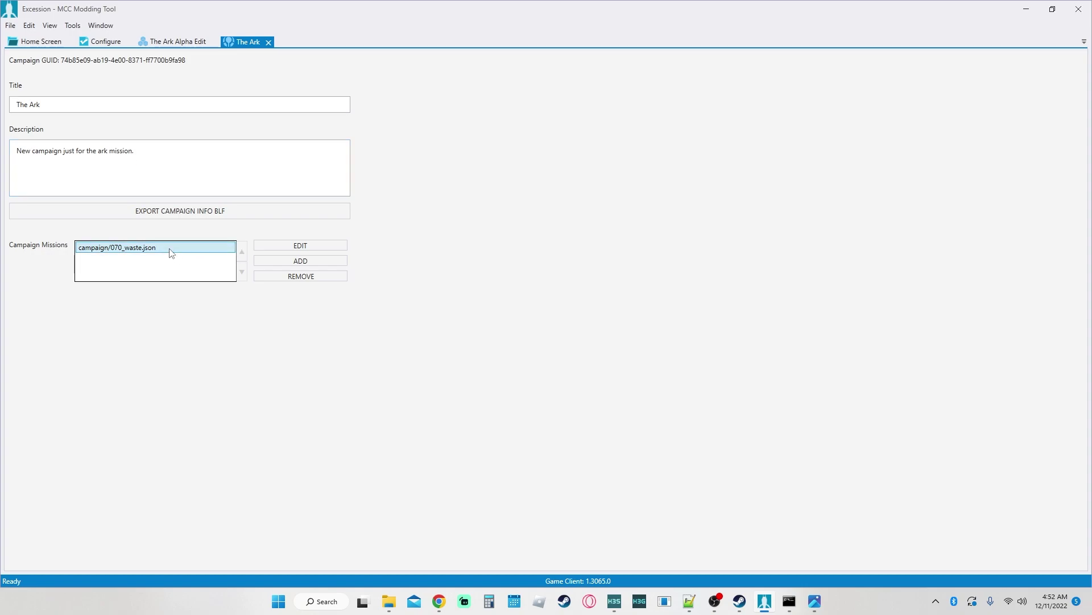
click(287, 251)
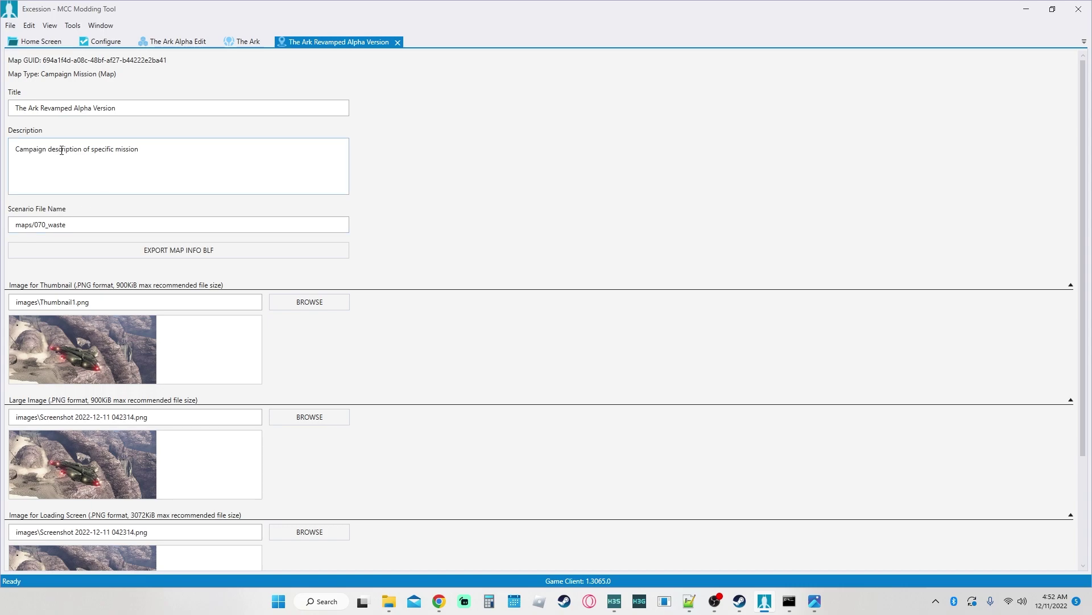
scroll(171, 170, down, 5)
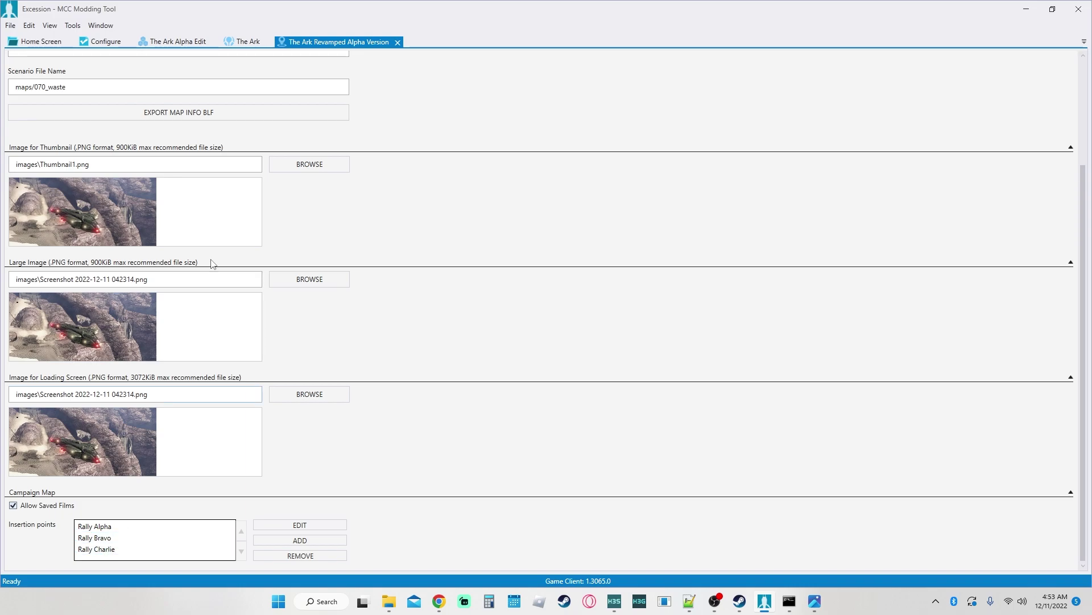
click(41, 42)
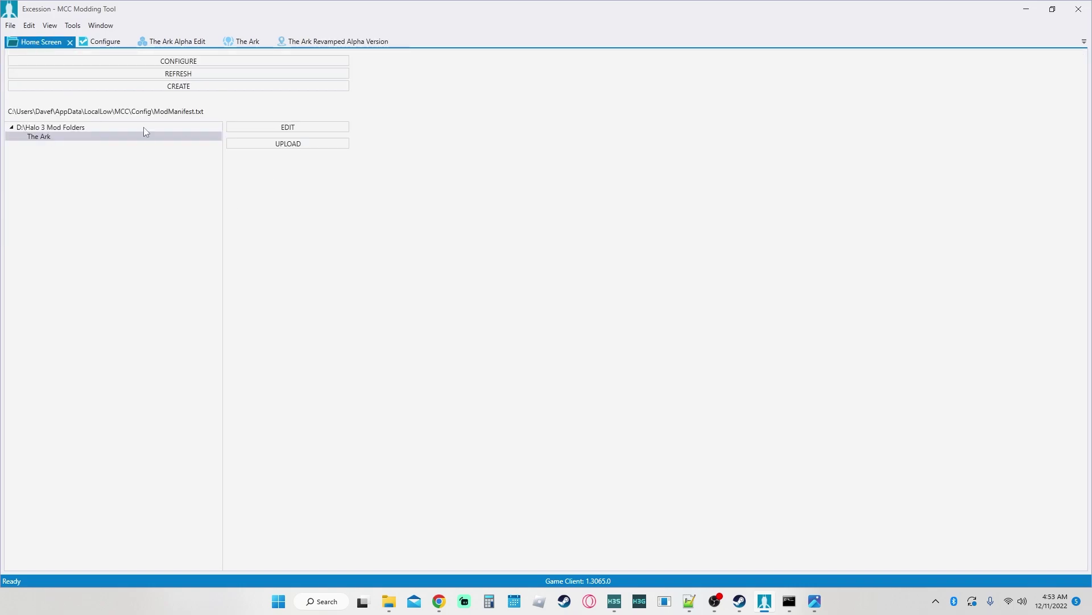
Start The Ark's Workshop upload, check the title 'The Ark Alpha Edit', and upload as a new item
click(88, 138)
click(258, 144)
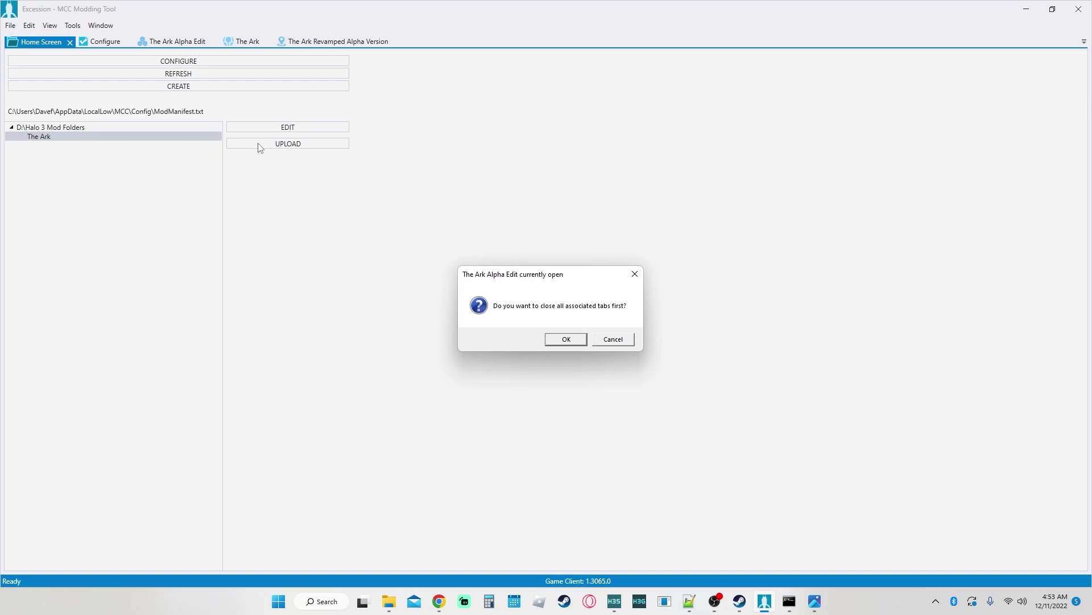
click(566, 339)
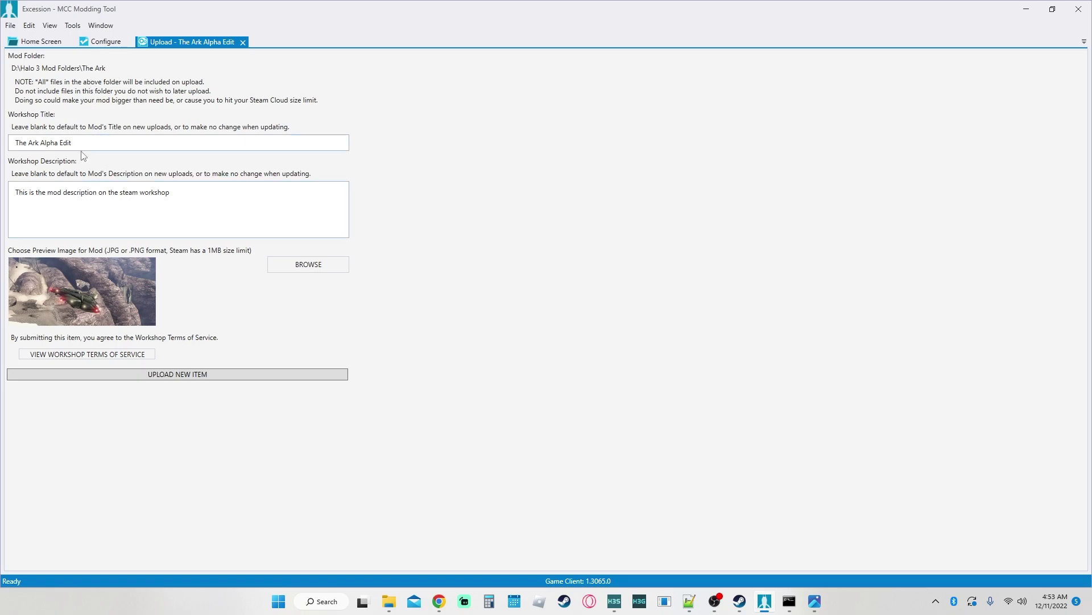
drag(83, 143, 57, 146)
click(127, 168)
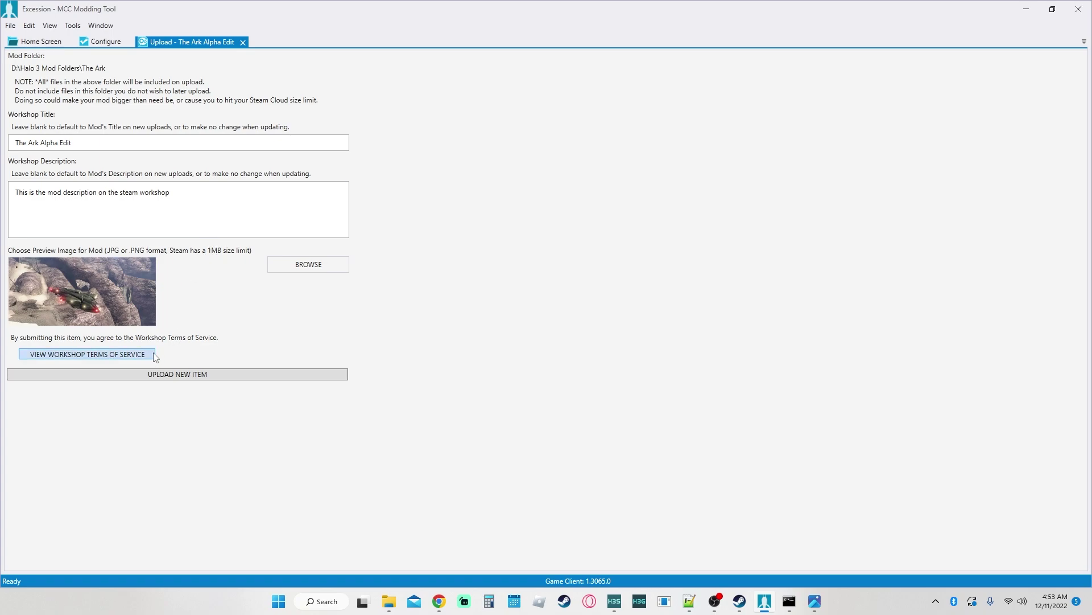
click(181, 376)
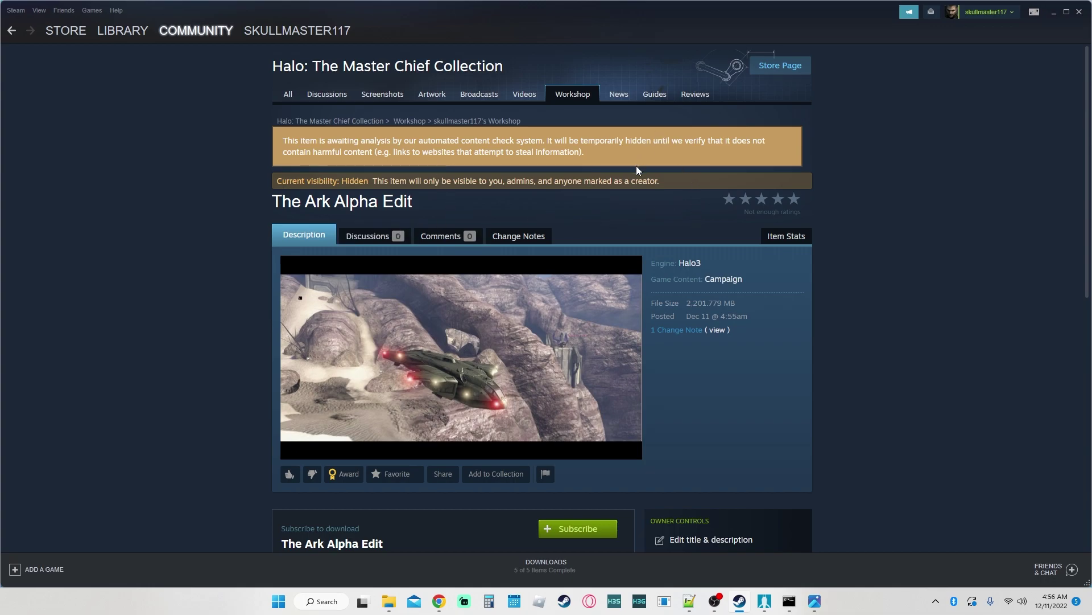
scroll(636, 166, down, 5)
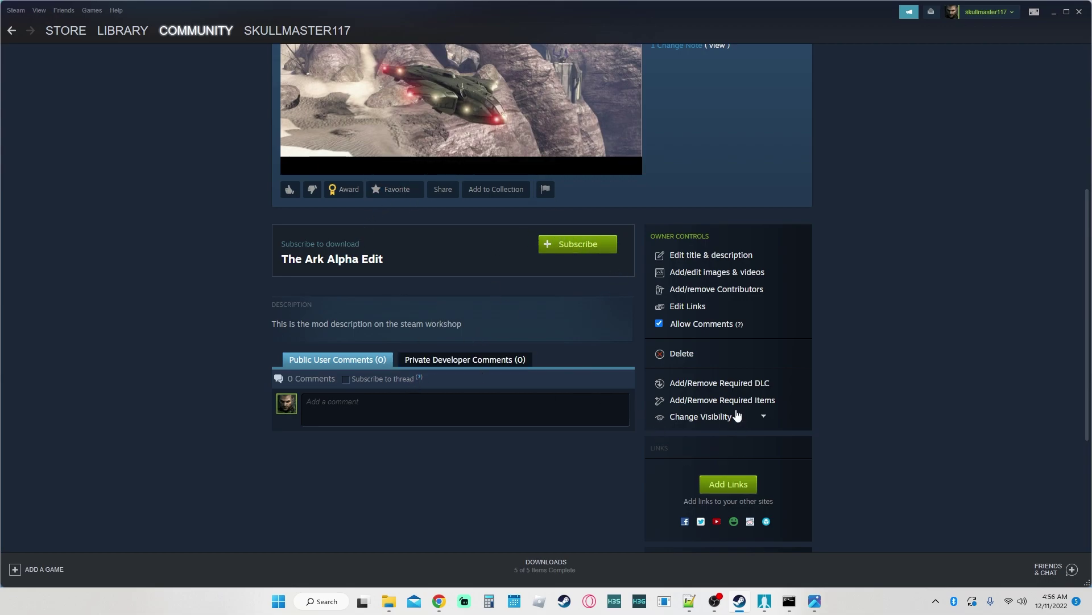
click(764, 417)
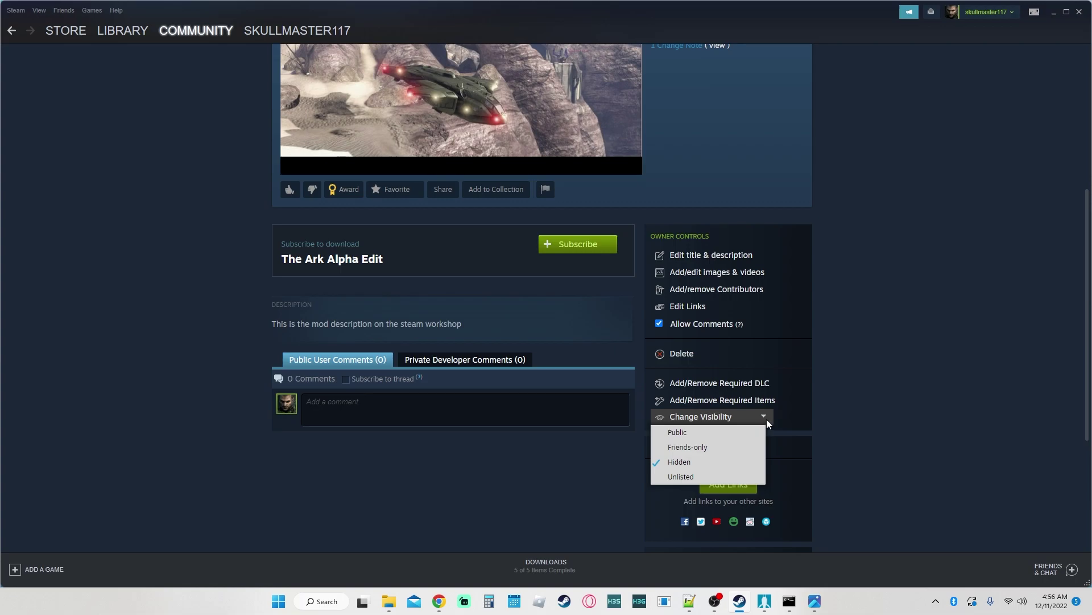
scroll(521, 367, up, 2)
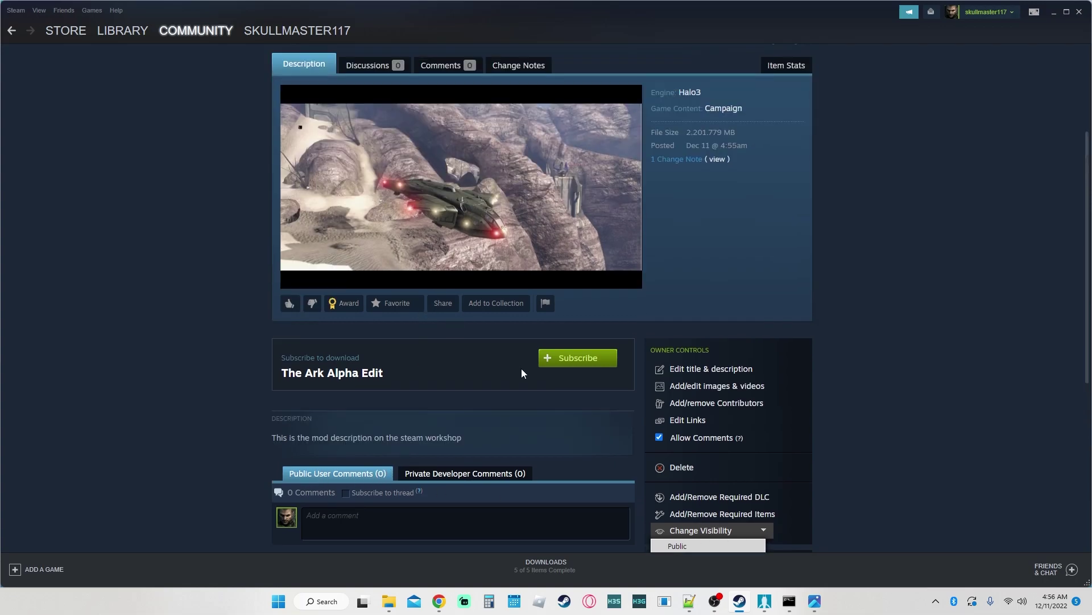
scroll(797, 359, up, 1)
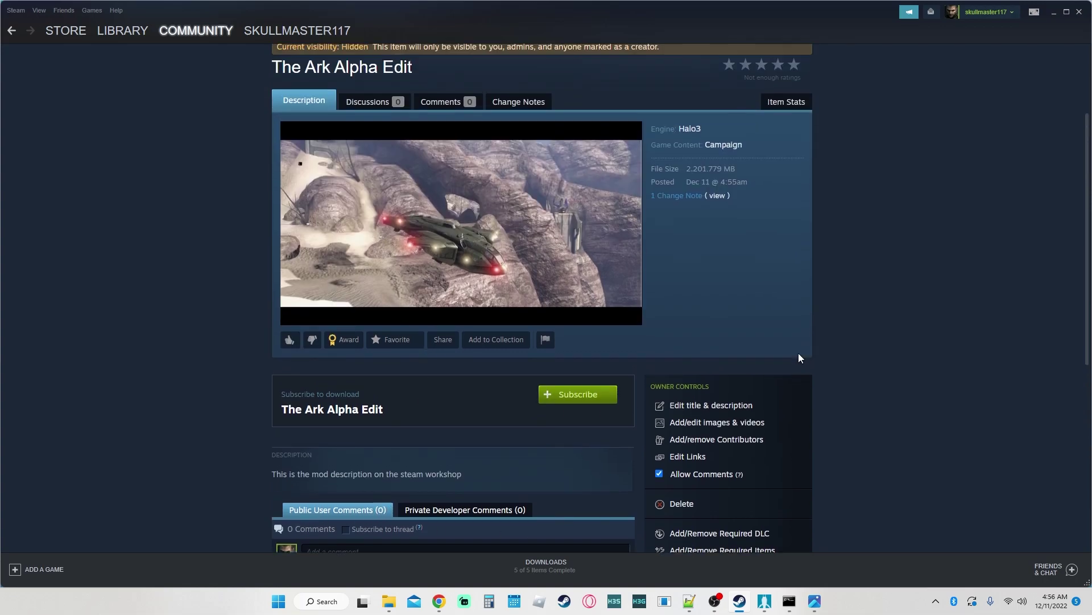
scroll(799, 358, up, 3)
click(379, 240)
click(312, 203)
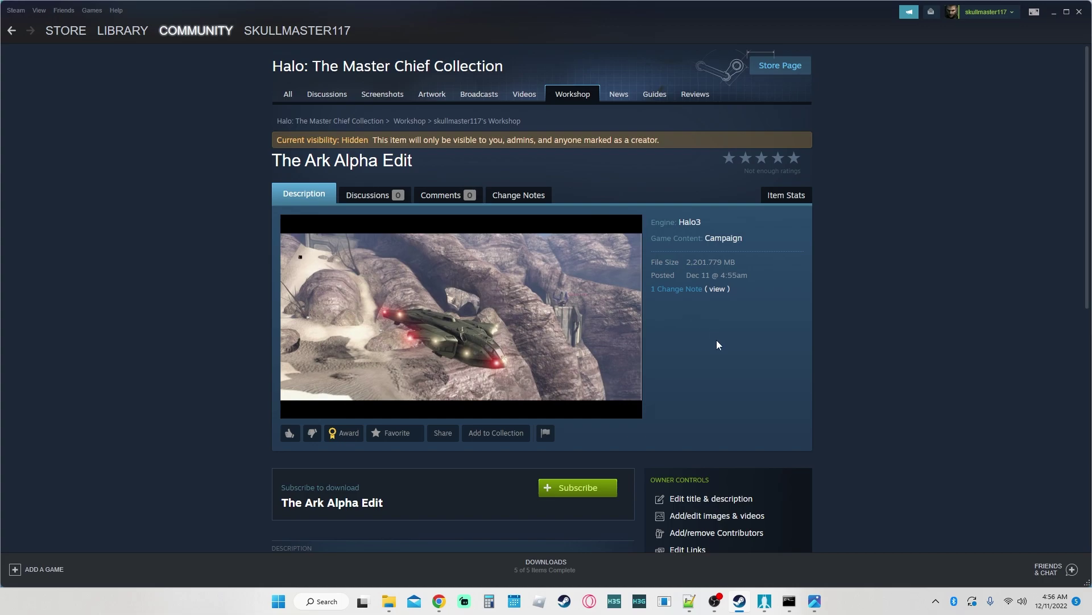
scroll(717, 344, down, 4)
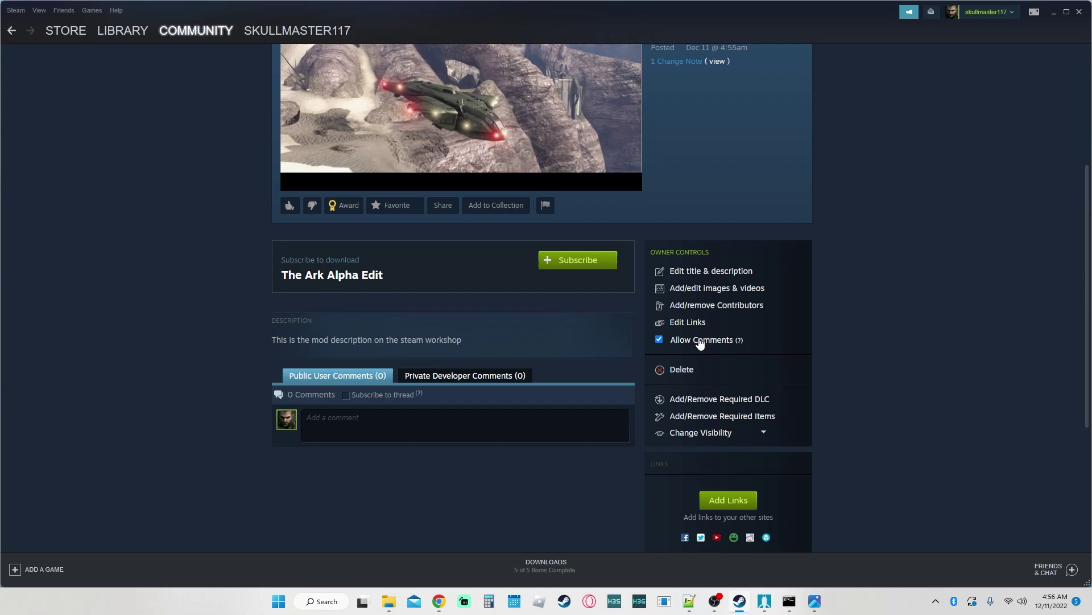
click(764, 434)
click(764, 434)
Visit The Ark Alpha Edit's Add/edit images & videos page, then go back to the item page
click(689, 289)
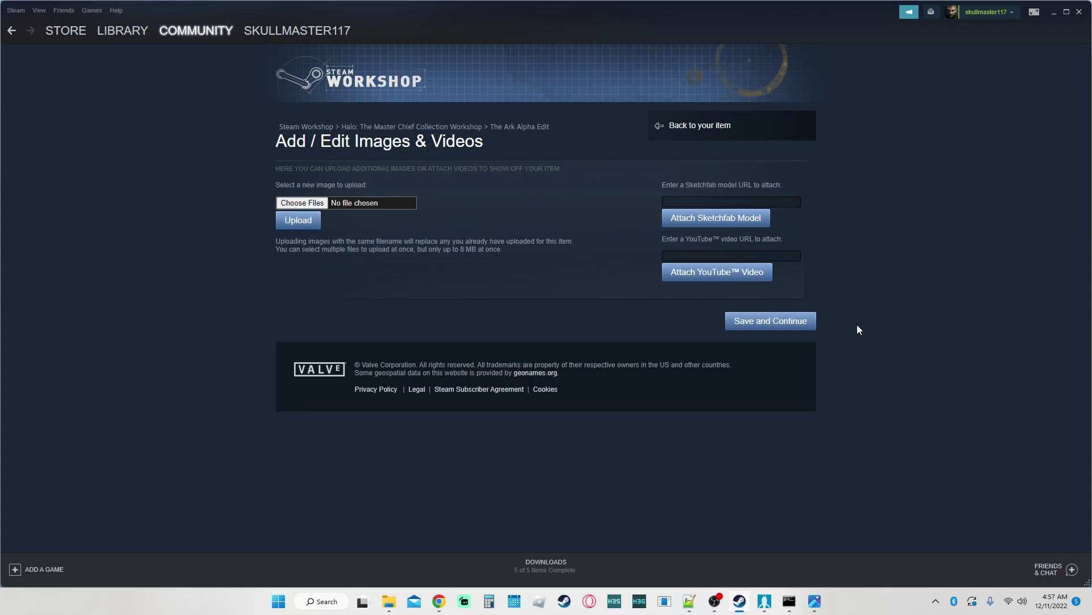
click(704, 126)
Change The Ark Alpha Edit's Workshop visibility from Hidden to Public and confirm the change
scroll(704, 356, down, 4)
scroll(704, 354, down, 2)
click(764, 319)
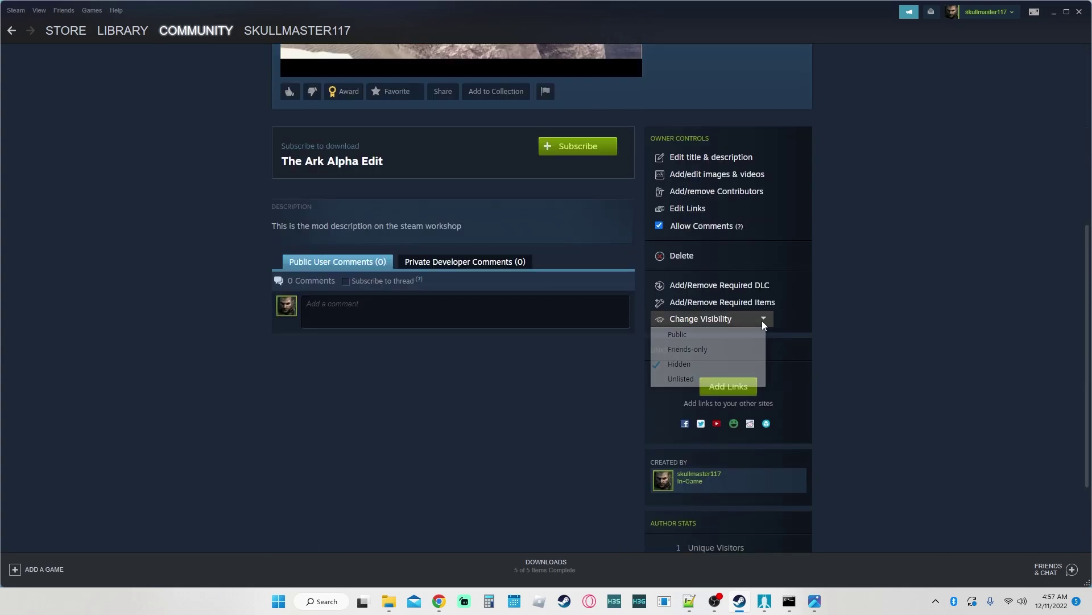
click(670, 334)
scroll(660, 339, up, 1)
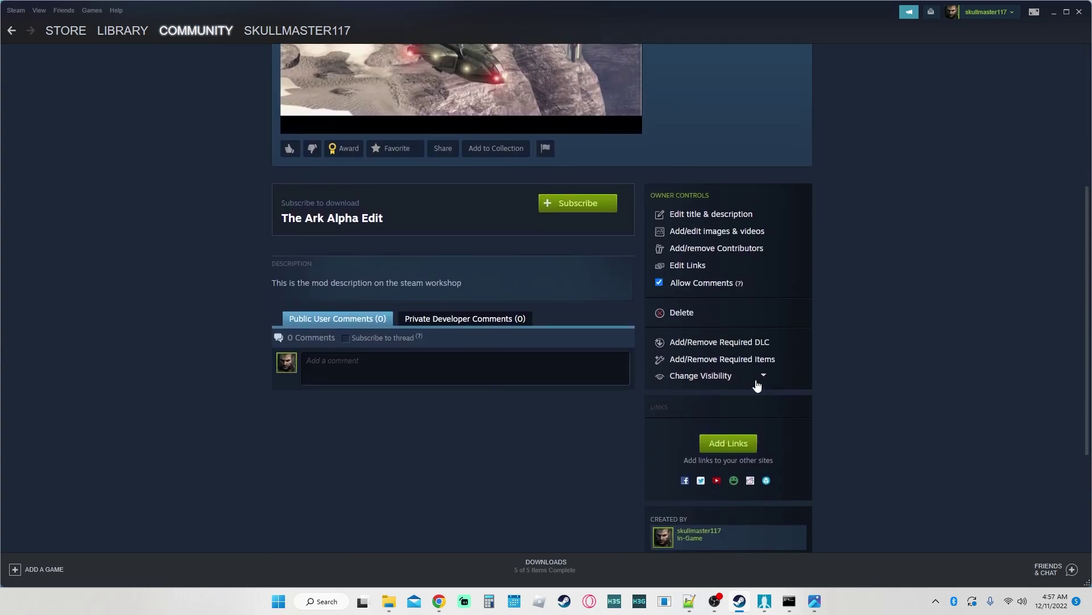
click(760, 380)
scroll(811, 373, up, 5)
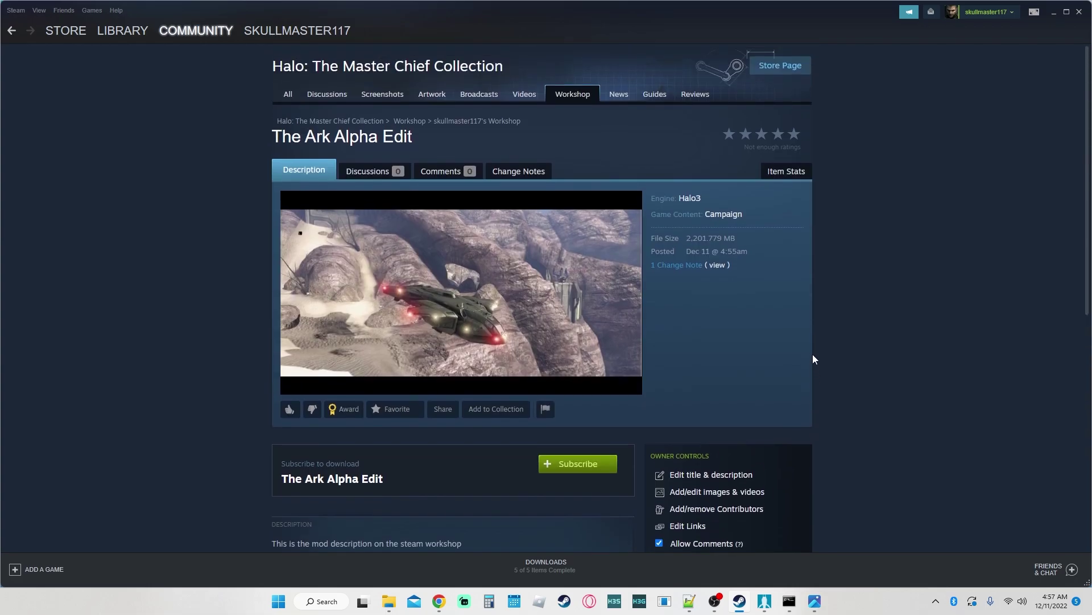